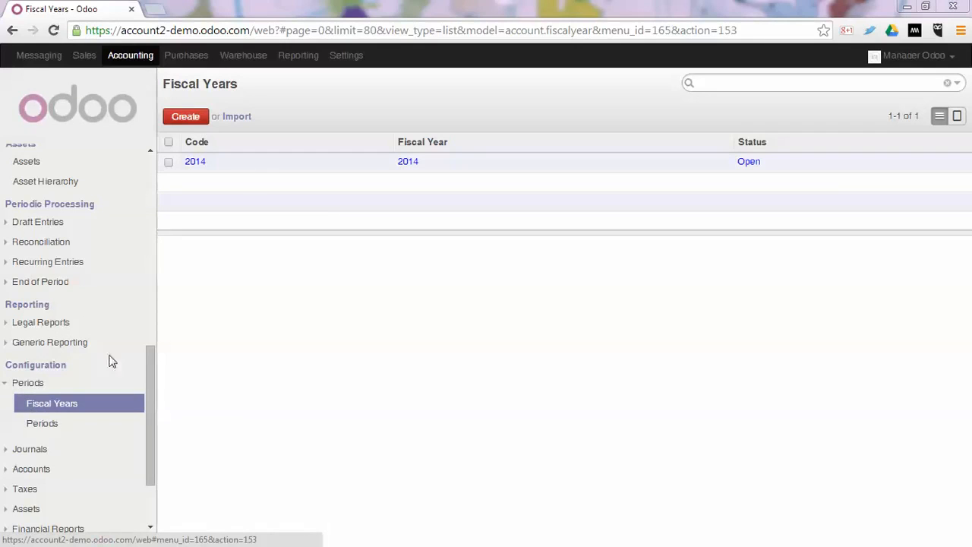
Create fiscal year 2015 with code 2015, running from 01/01/2015 to 12/31/2015, and generate its monthly periods
{"action": "left_click", "coordinate": [200, 120]}
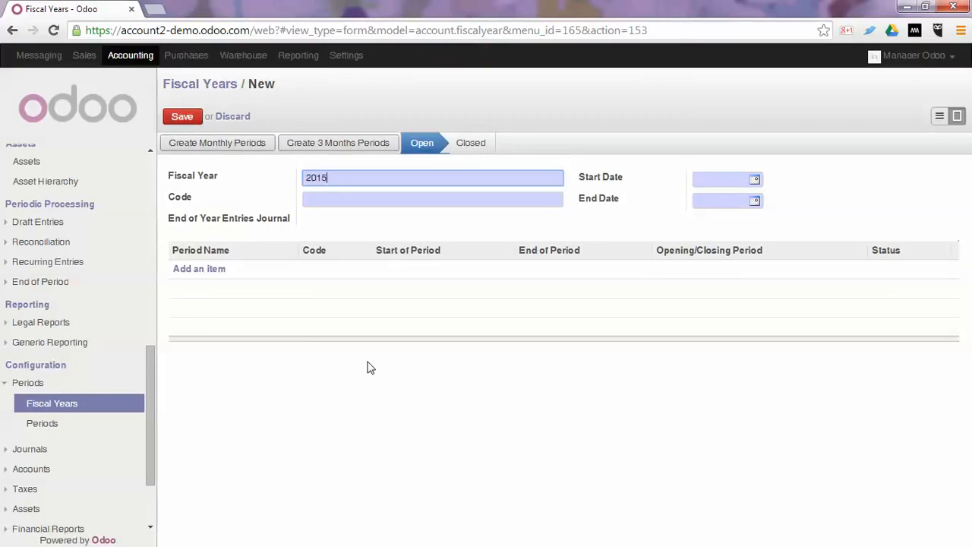
{"action": "key", "text": "Tab"}
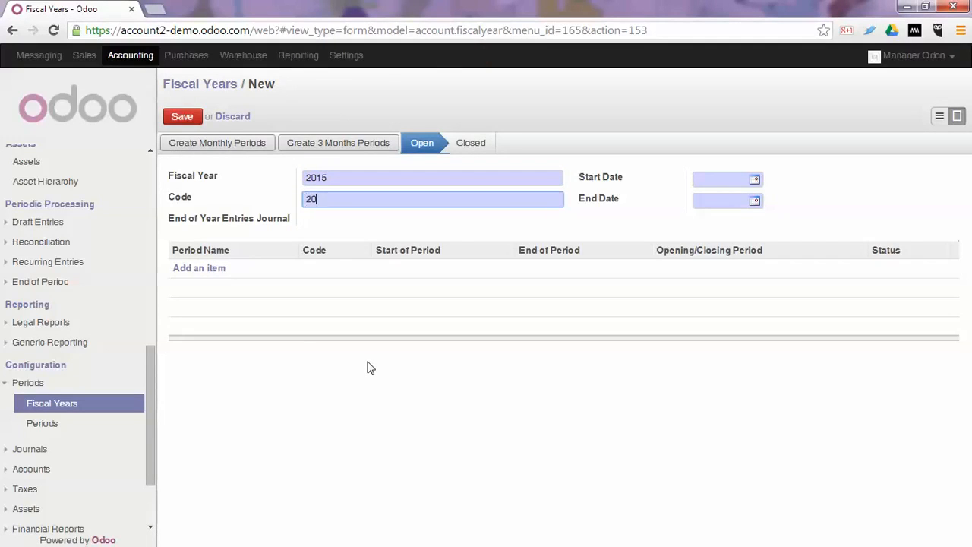
{"action": "key", "text": "Tab"}
{"action": "key", "text": "Tab"}
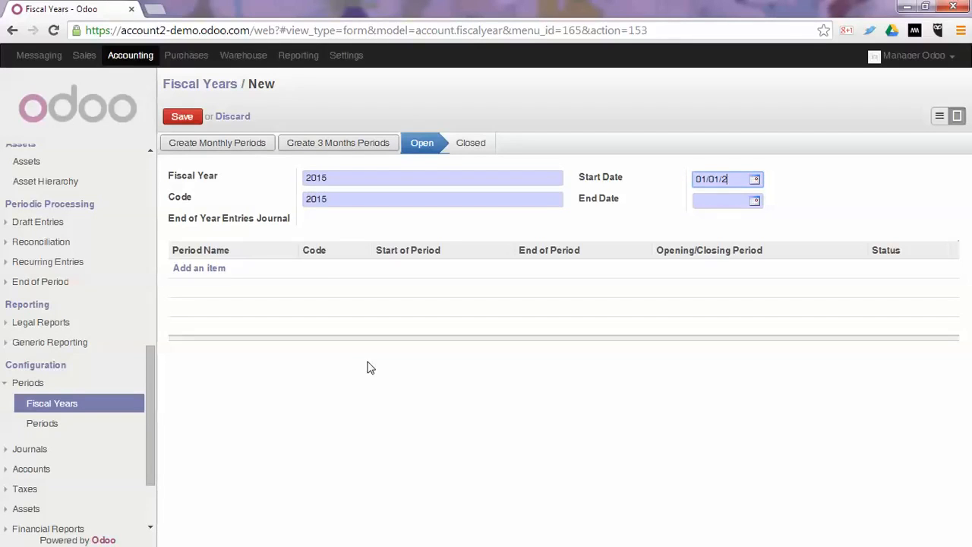
{"action": "type", "text": "01/01/2015"}
{"action": "key", "text": "Tab"}
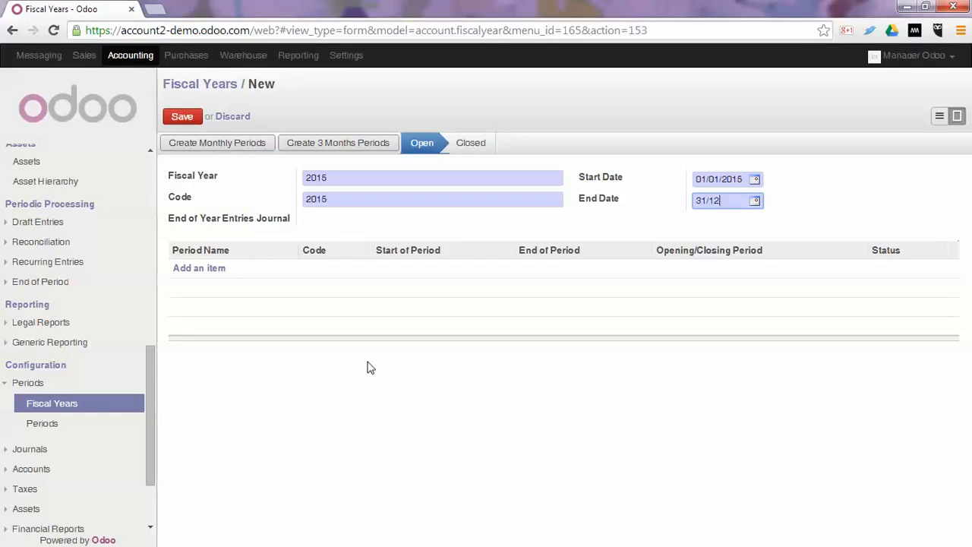
{"action": "key", "text": "Tab"}
{"action": "left_click", "coordinate": [180, 119]}
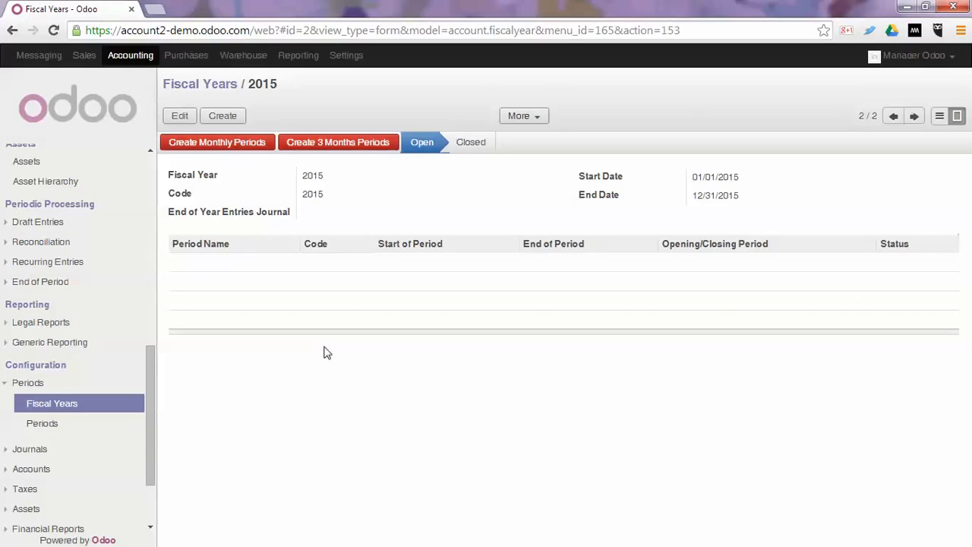
{"action": "left_click", "coordinate": [215, 145]}
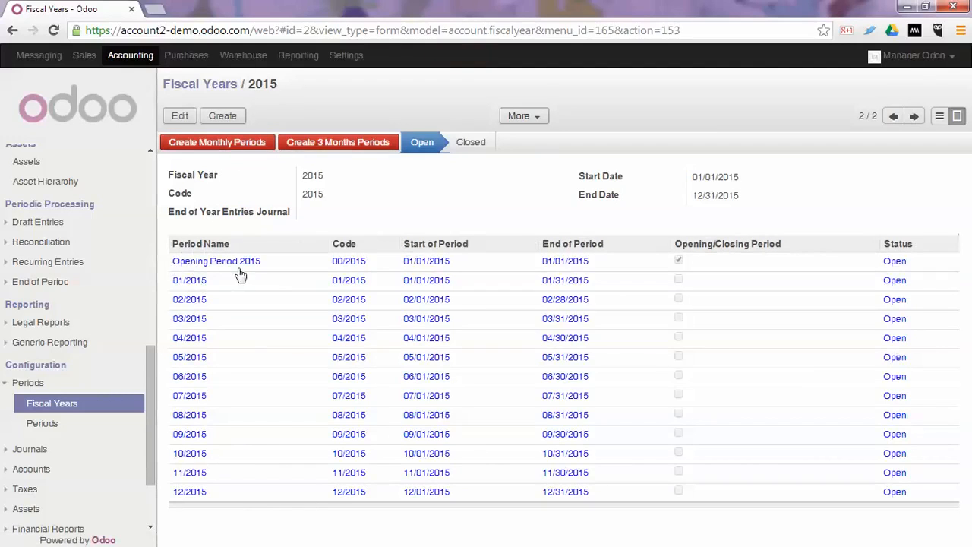
{"action": "mouse_move", "coordinate": [688, 271]}
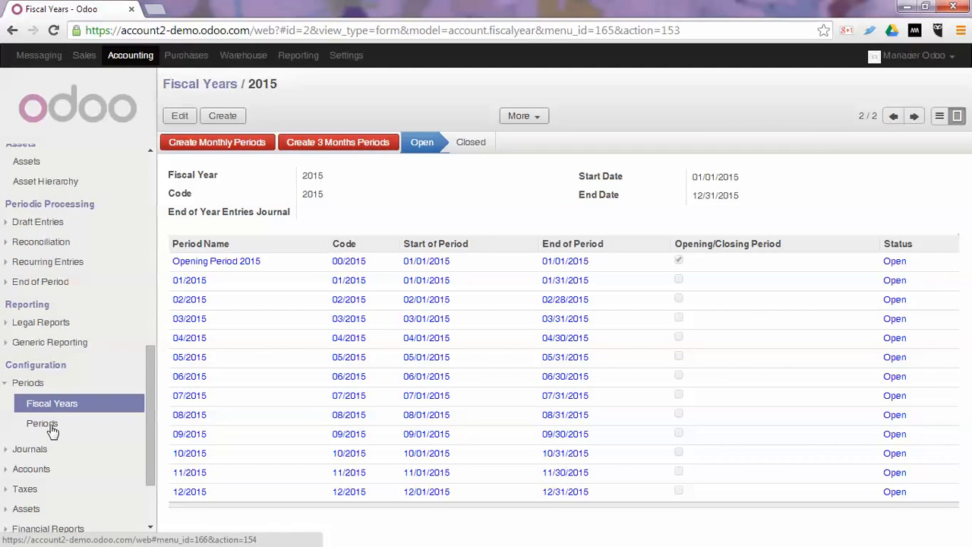
Open the Opening Entries Journal from the journals list and examine its type, default debit and credit accounts, and advanced settings
{"action": "left_click", "coordinate": [36, 451]}
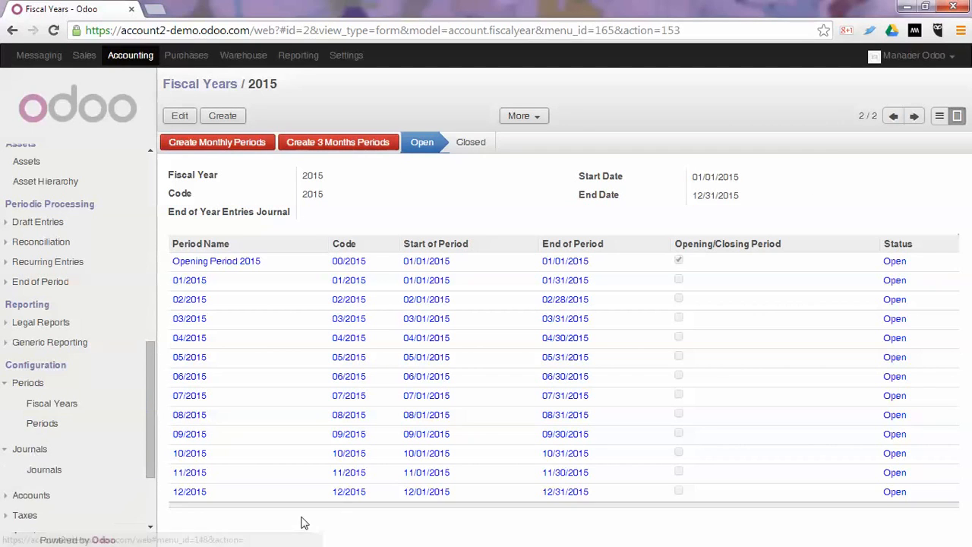
{"action": "left_click", "coordinate": [45, 471]}
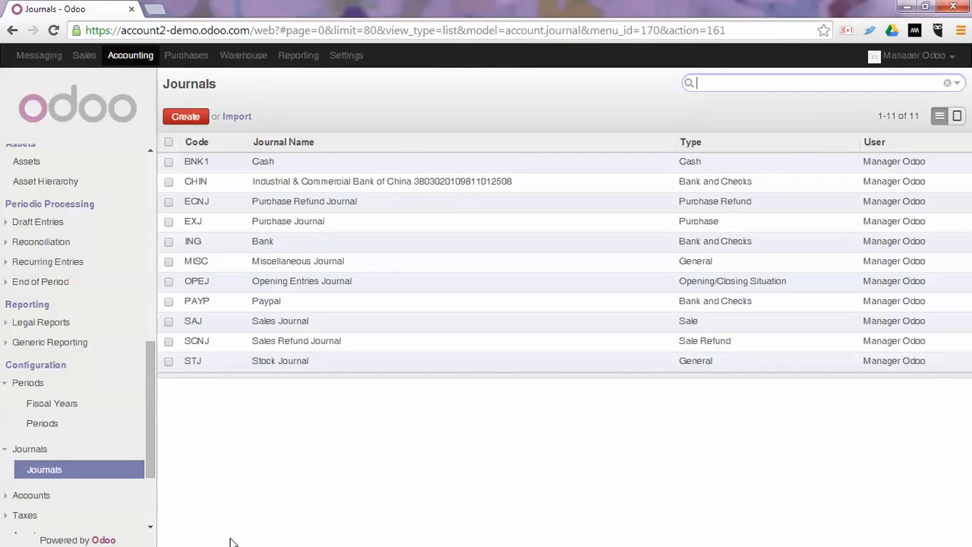
{"action": "left_click", "coordinate": [302, 283]}
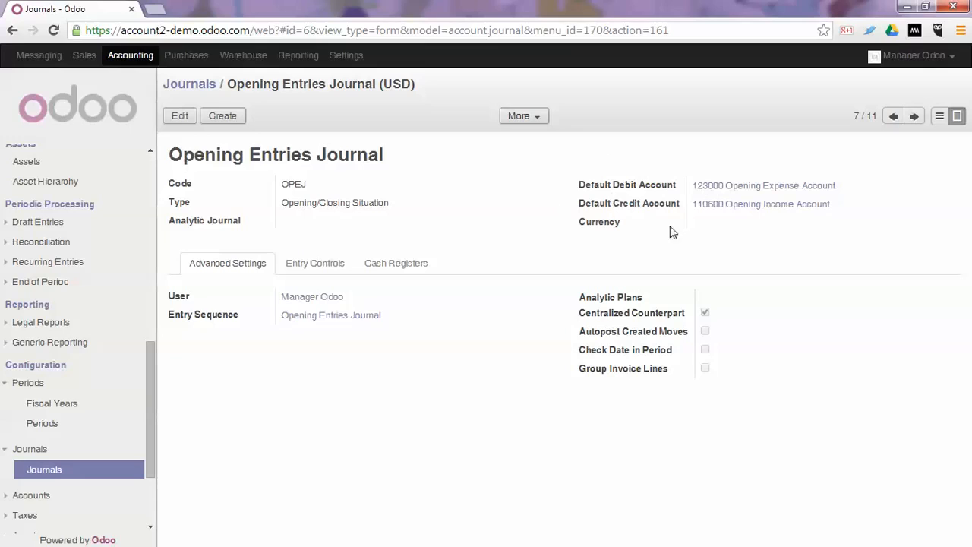
{"action": "mouse_move", "coordinate": [604, 202]}
{"action": "left_click_drag", "start_coordinate": [281, 205], "coordinate": [390, 203]}
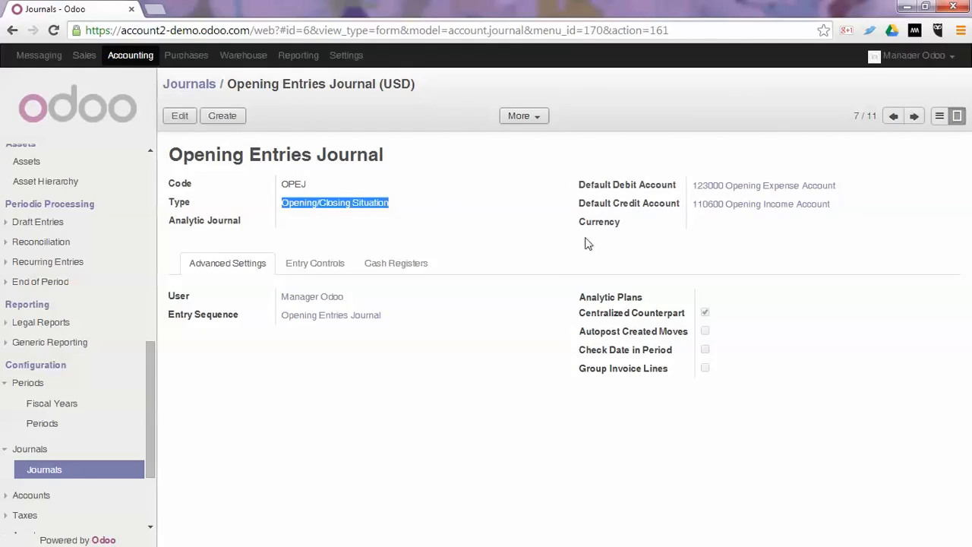
{"action": "mouse_move", "coordinate": [592, 320]}
Start generating opening entries, with 2014 as the fiscal year to close and 2015 as the new fiscal year
{"action": "scroll", "coordinate": [148, 357], "scroll_direction": "down", "scroll_amount": 3}
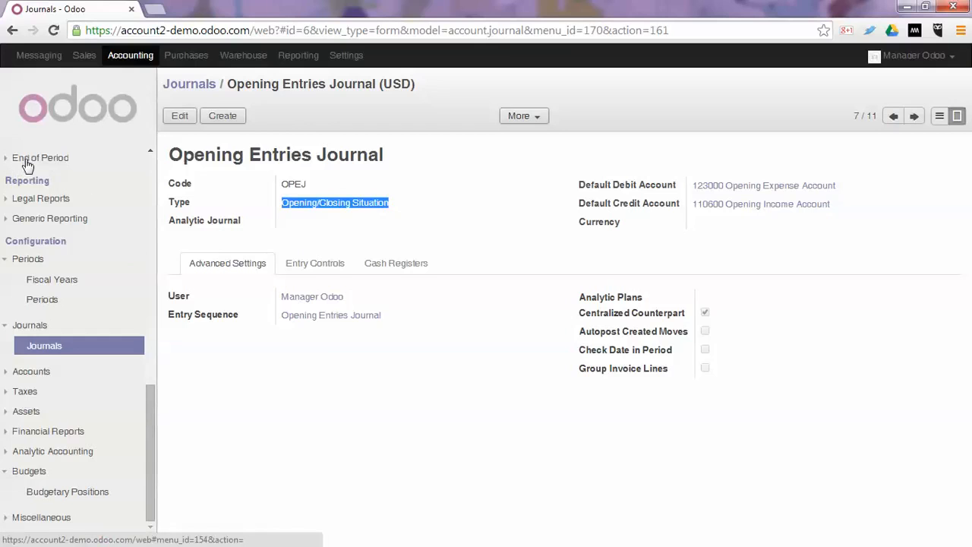
{"action": "scroll", "coordinate": [26, 165], "scroll_direction": "up", "scroll_amount": 1}
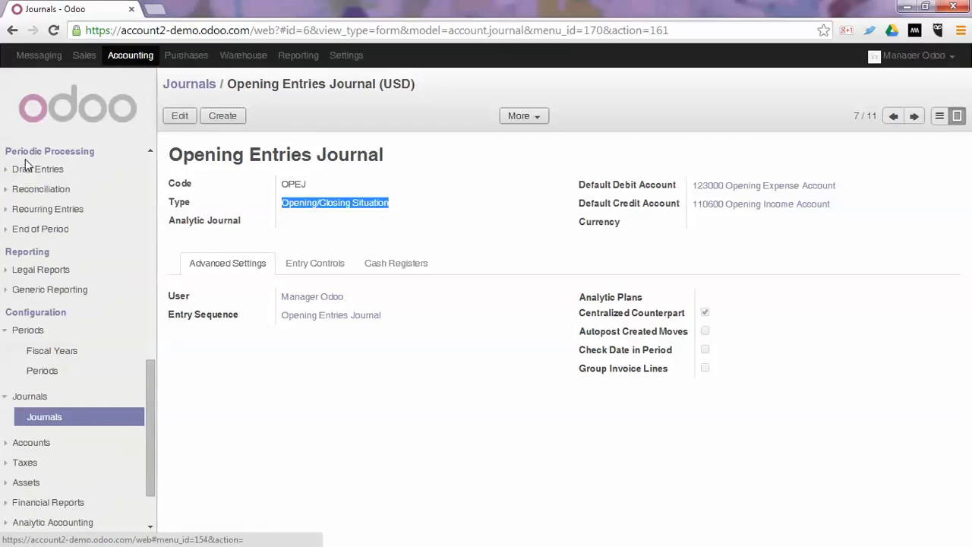
{"action": "left_click", "coordinate": [47, 229]}
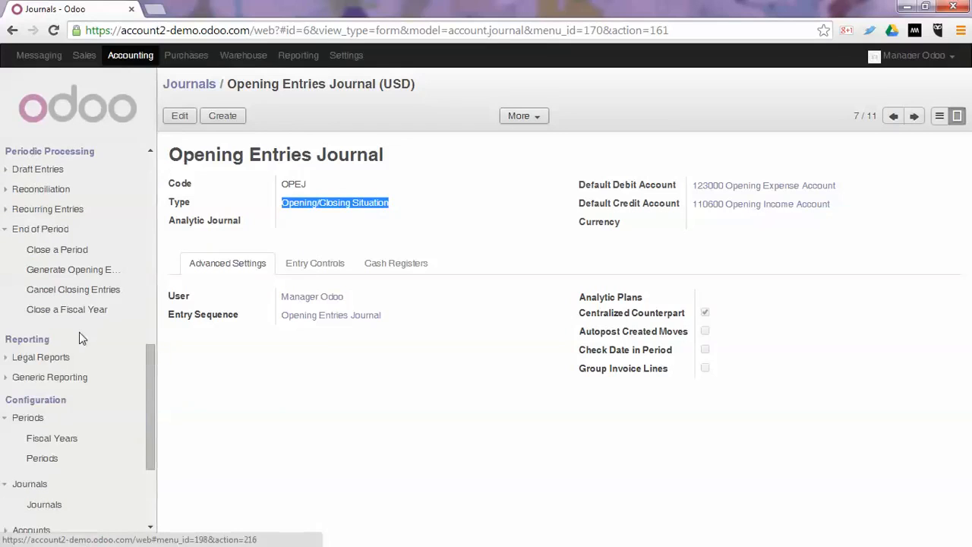
{"action": "left_click", "coordinate": [55, 271]}
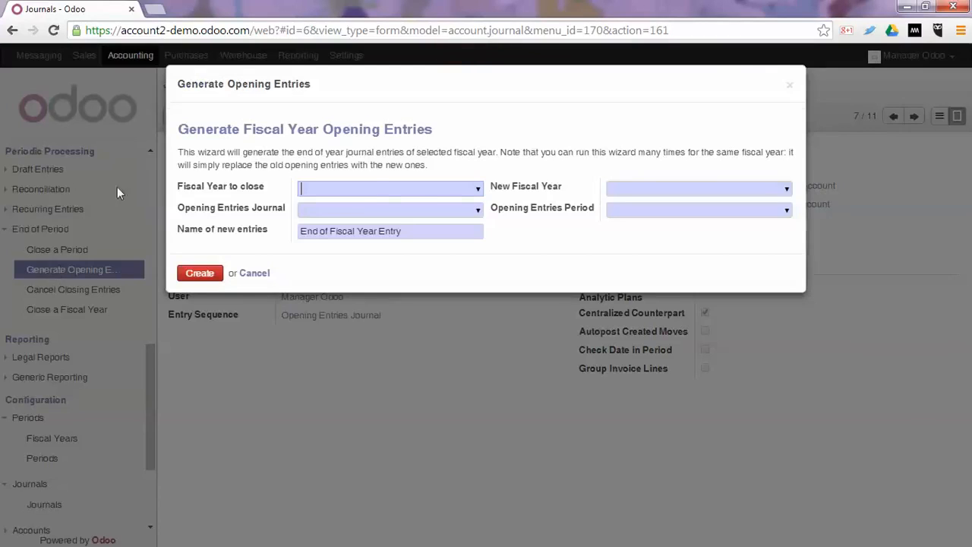
{"action": "left_click", "coordinate": [478, 190]}
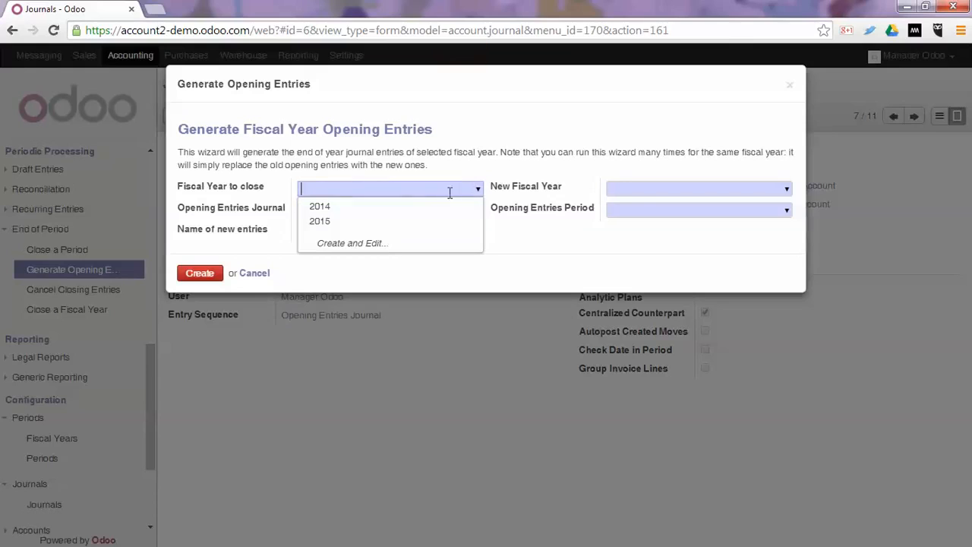
{"action": "left_click", "coordinate": [430, 208]}
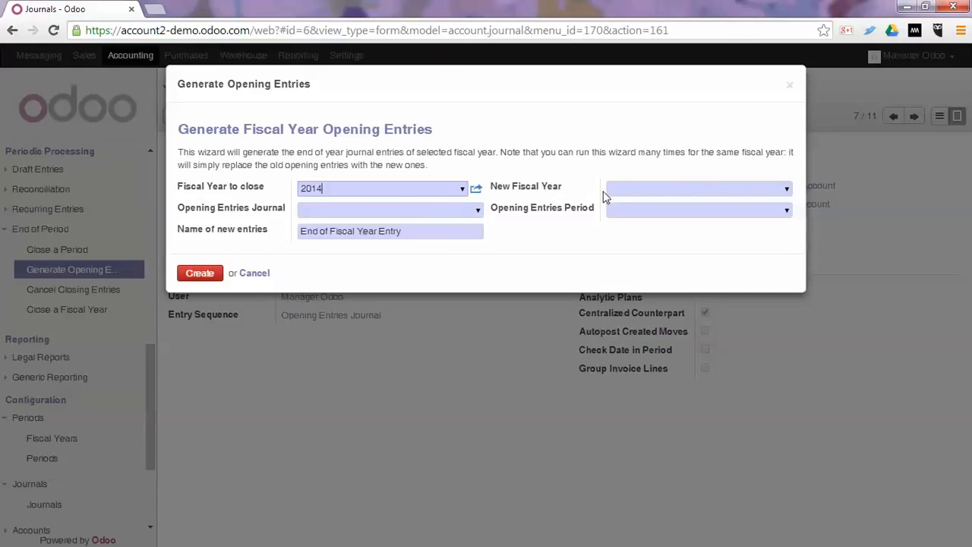
{"action": "left_click", "coordinate": [785, 188]}
{"action": "left_click", "coordinate": [685, 226]}
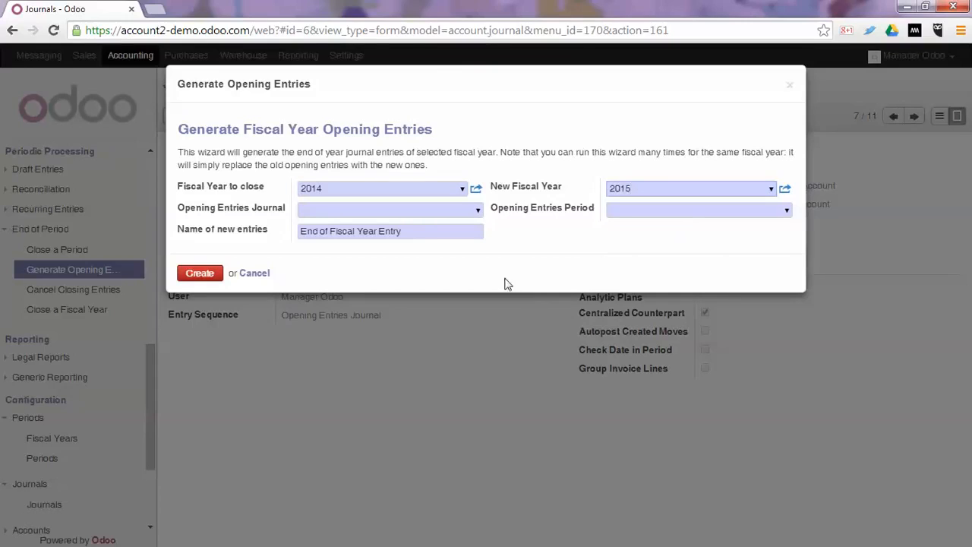
Set the opening entries journal to Opening Entries Journal (USD) and the opening entries period to Opening Period 2015
{"action": "left_click", "coordinate": [470, 211]}
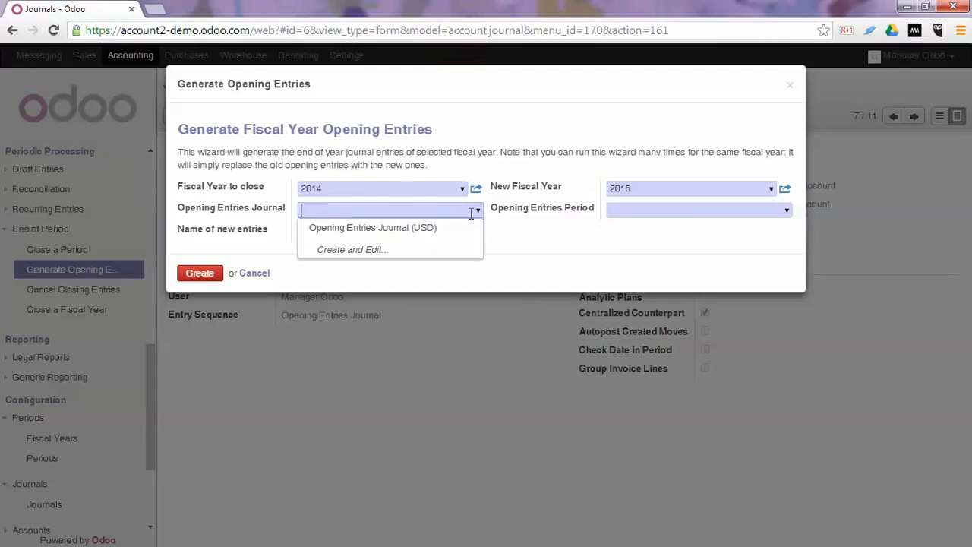
{"action": "left_click", "coordinate": [445, 228]}
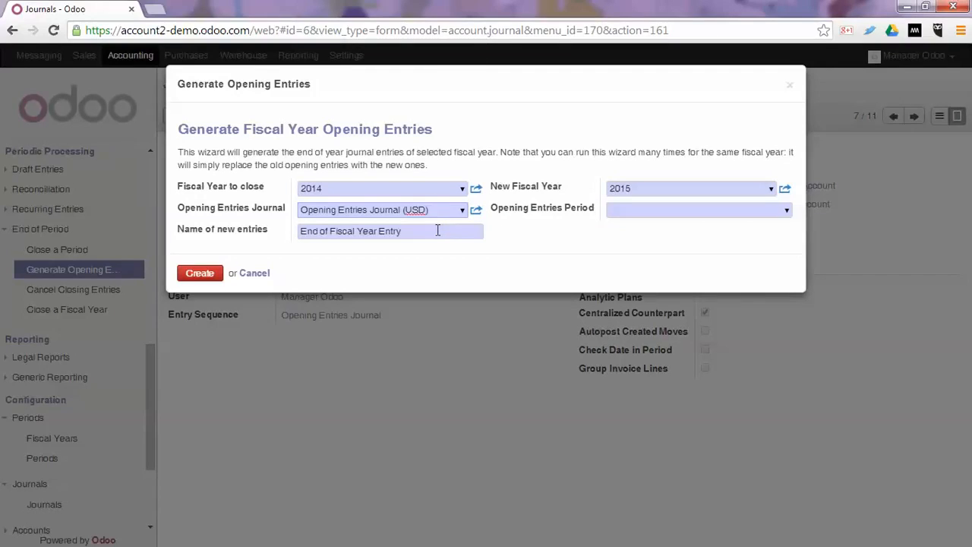
{"action": "left_click", "coordinate": [786, 211]}
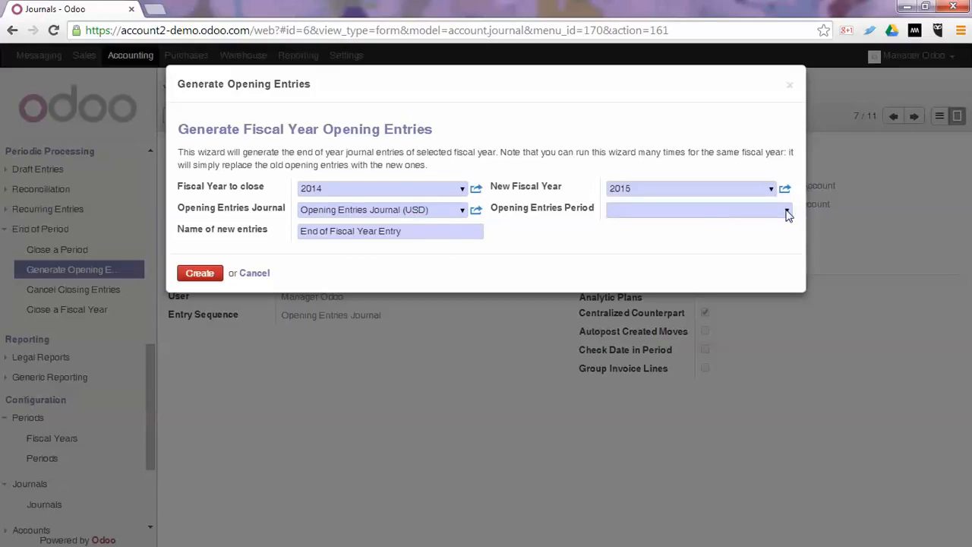
{"action": "left_click", "coordinate": [690, 228]}
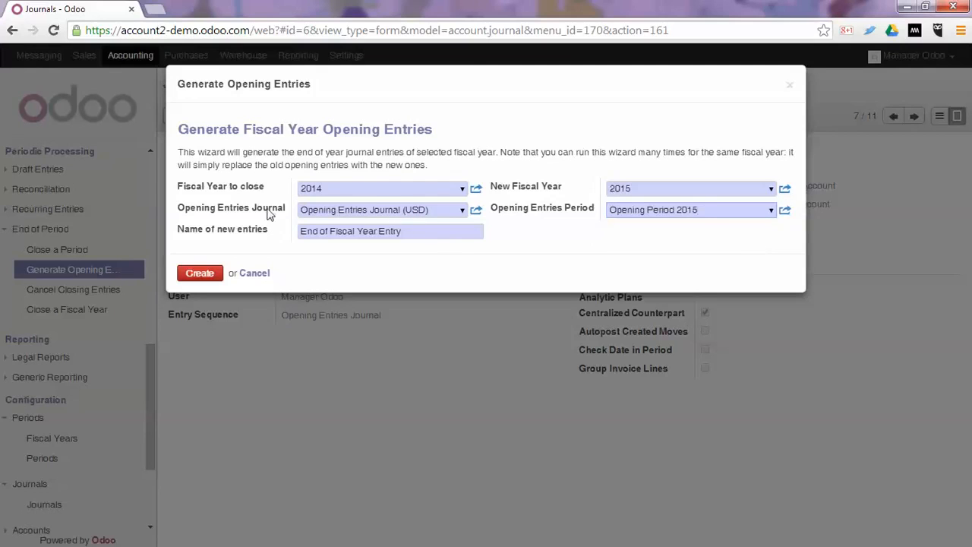
Name the new entries "End of Fiscal Year Entry 2014" and create the opening entries
{"action": "left_click_drag", "start_coordinate": [430, 232], "coordinate": [260, 230]}
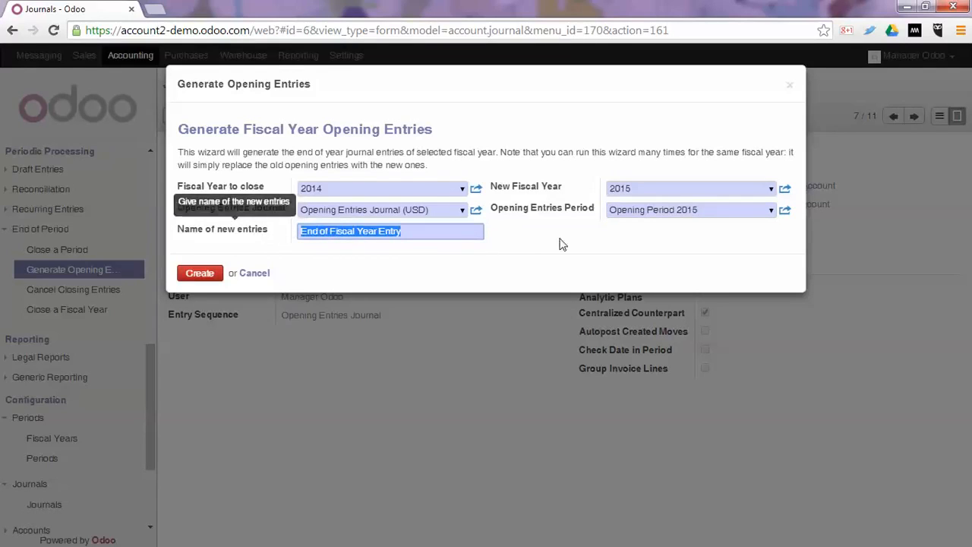
{"action": "left_click", "coordinate": [430, 232]}
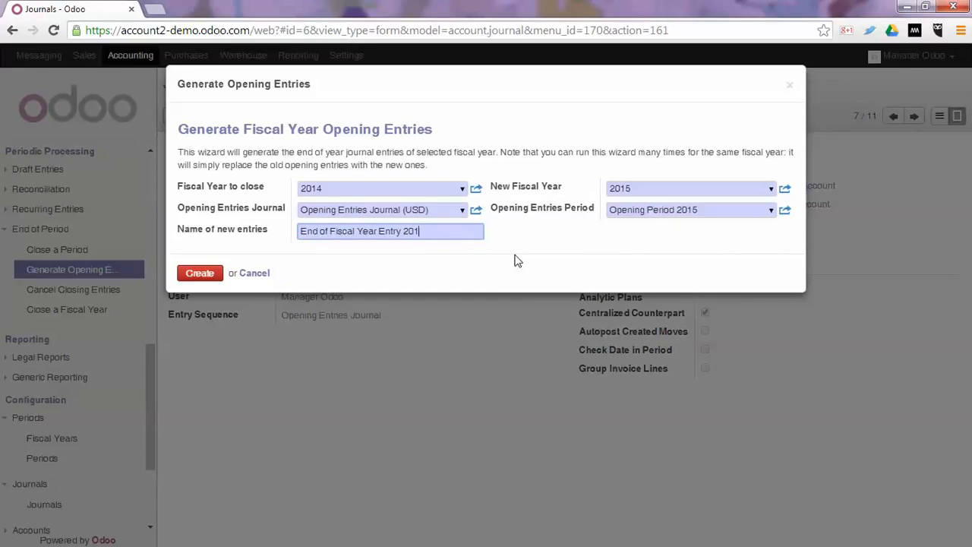
{"action": "left_click", "coordinate": [199, 274]}
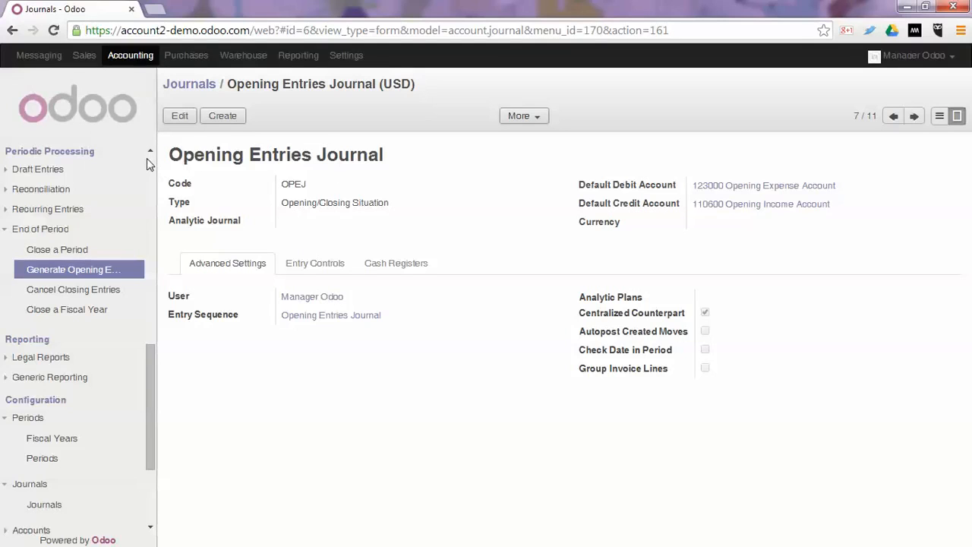
Open the journal entries list and filter it to unposted entries in the Opening Entries Journal (USD)
{"action": "scroll", "coordinate": [146, 158], "scroll_direction": "up", "scroll_amount": 5}
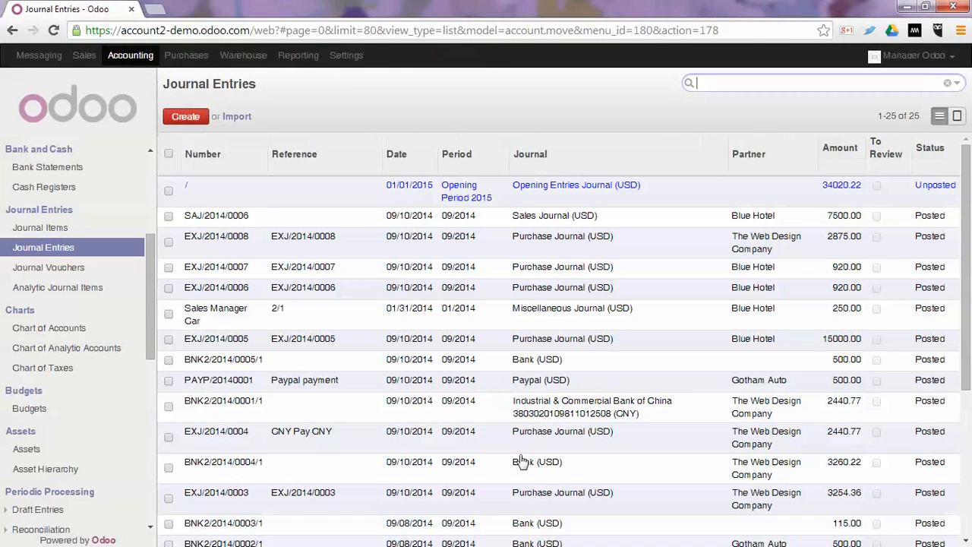
{"action": "left_click", "coordinate": [956, 81]}
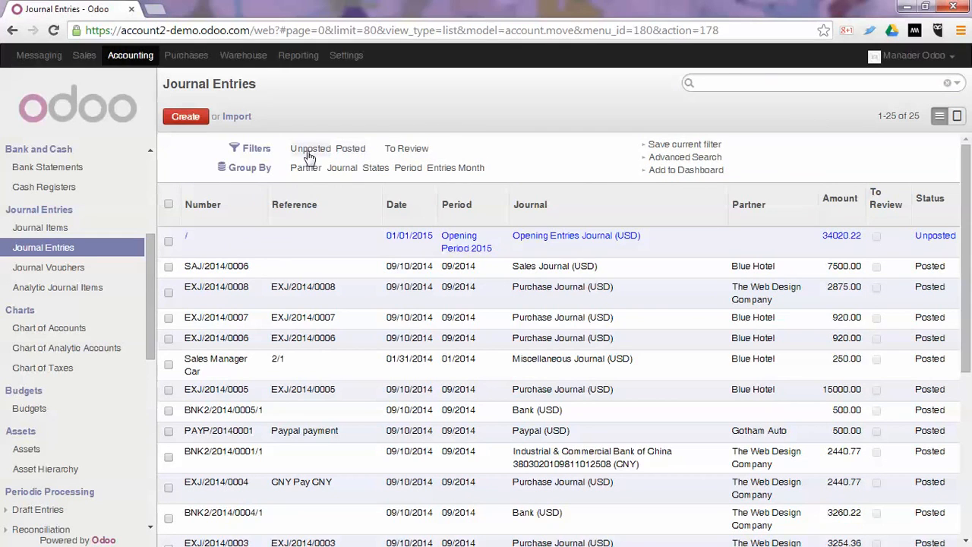
{"action": "left_click", "coordinate": [309, 152]}
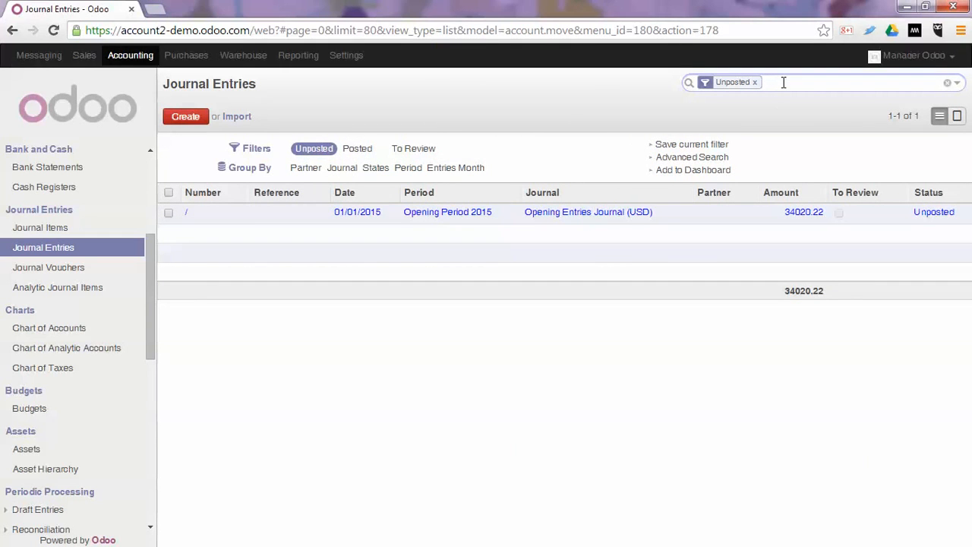
{"action": "type", "text": "open"}
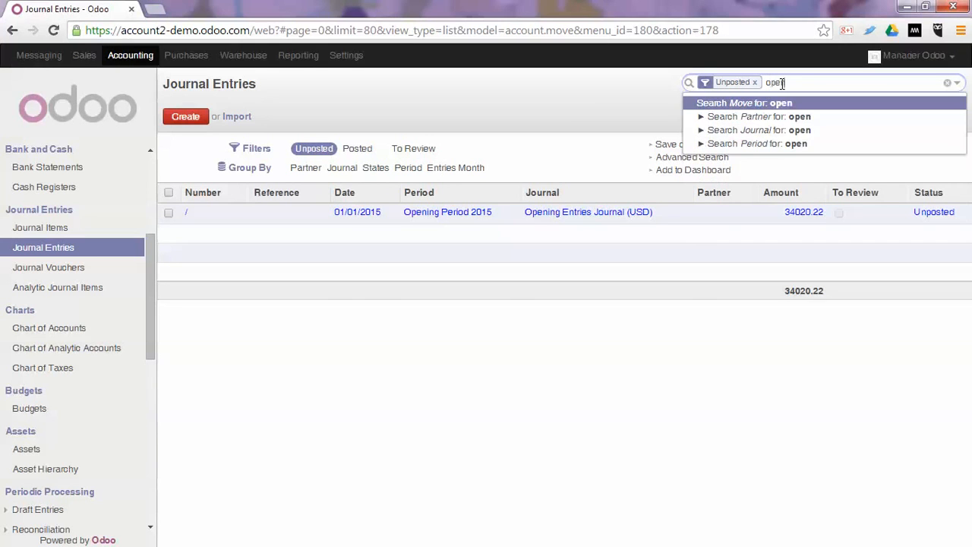
{"action": "left_click", "coordinate": [701, 130]}
{"action": "left_click", "coordinate": [750, 143]}
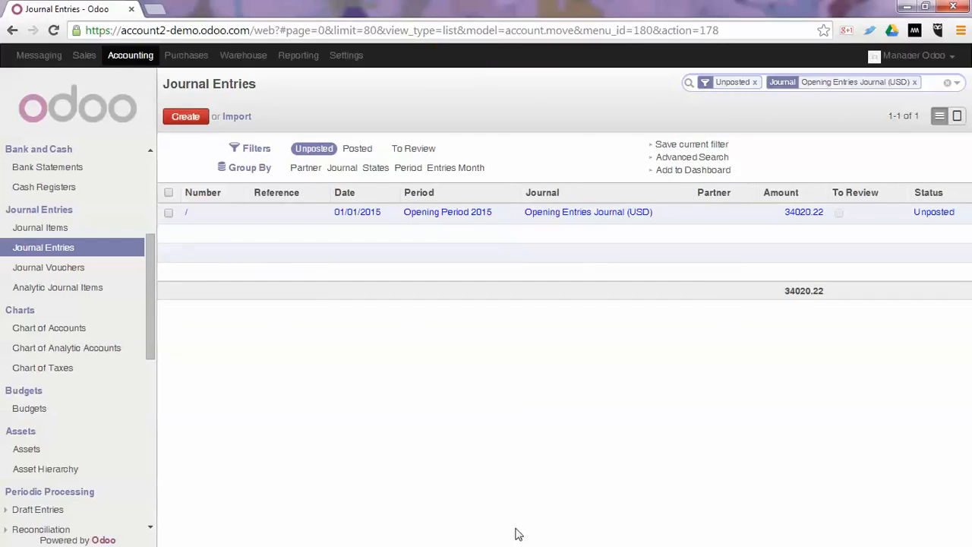
Open the unposted Opening Period 2015 entry, review its journal items and post it
{"action": "left_click", "coordinate": [403, 220]}
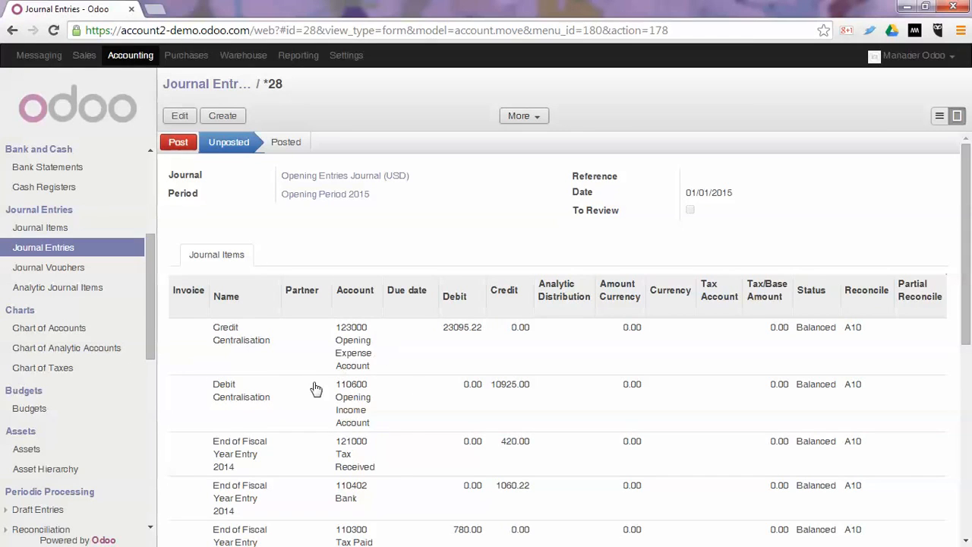
{"action": "mouse_move", "coordinate": [404, 426]}
{"action": "scroll", "coordinate": [596, 364], "scroll_direction": "down", "scroll_amount": 5}
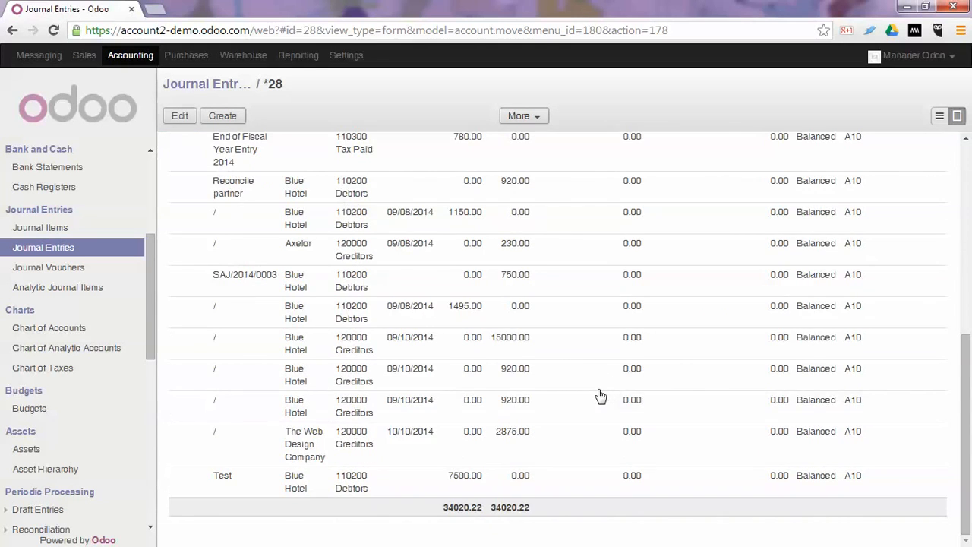
{"action": "scroll", "coordinate": [608, 372], "scroll_direction": "up", "scroll_amount": 5}
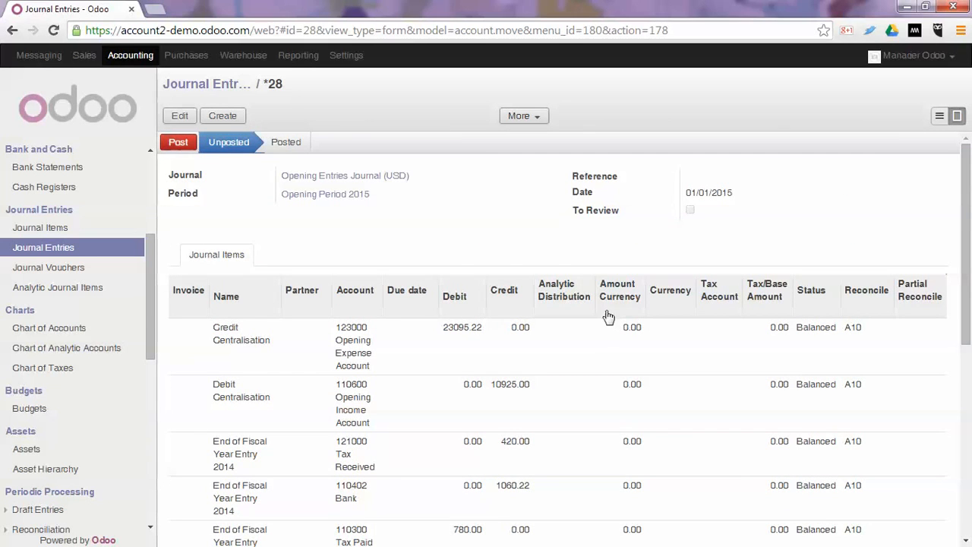
{"action": "left_click", "coordinate": [178, 144]}
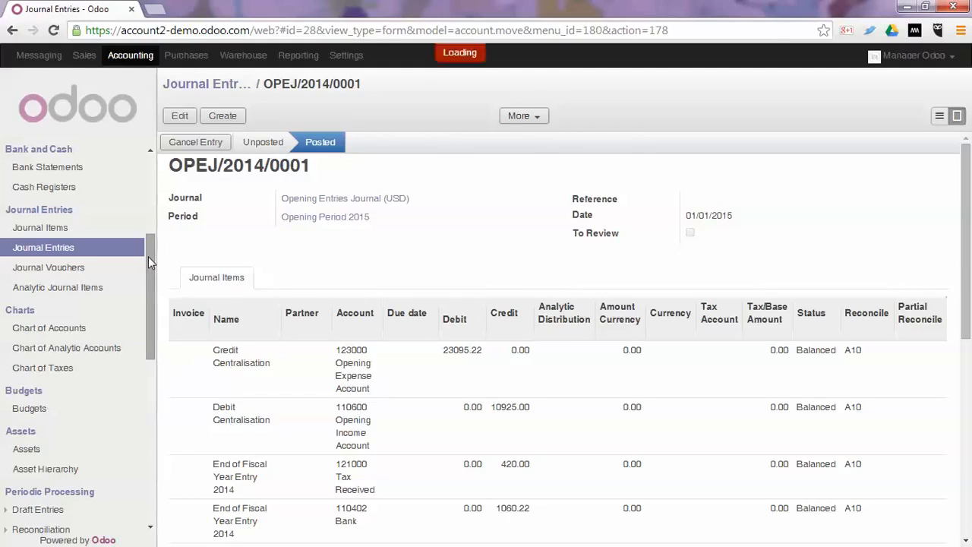
Cancel the closing entries of fiscal year 2014 with the end-of-period cancellation wizard
{"action": "left_click_drag", "start_coordinate": [148, 256], "coordinate": [147, 483]}
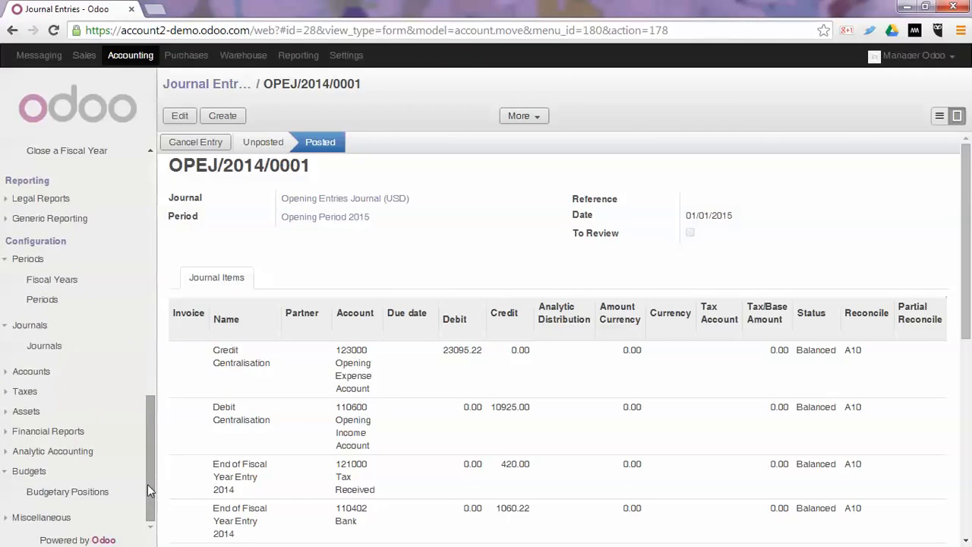
{"action": "left_click_drag", "start_coordinate": [149, 459], "coordinate": [154, 409]}
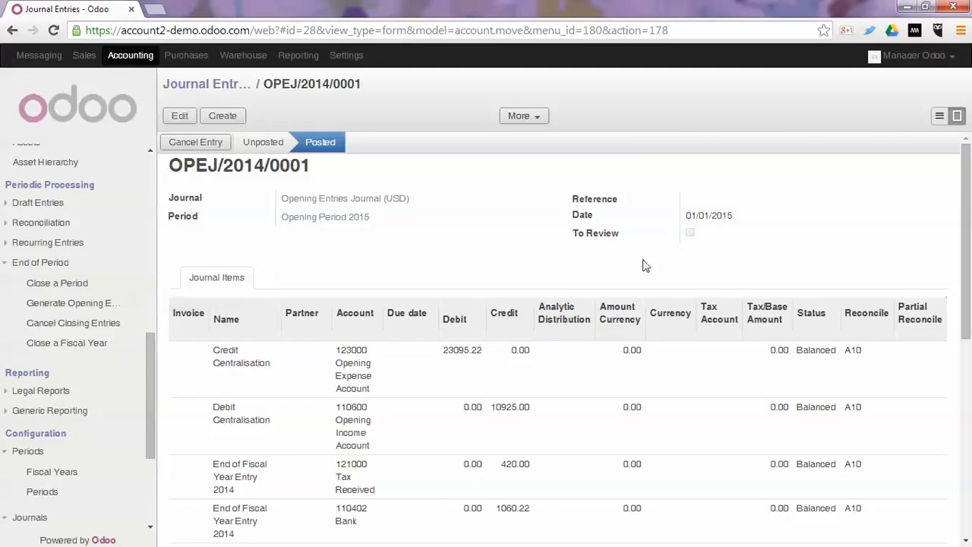
{"action": "left_click", "coordinate": [51, 329]}
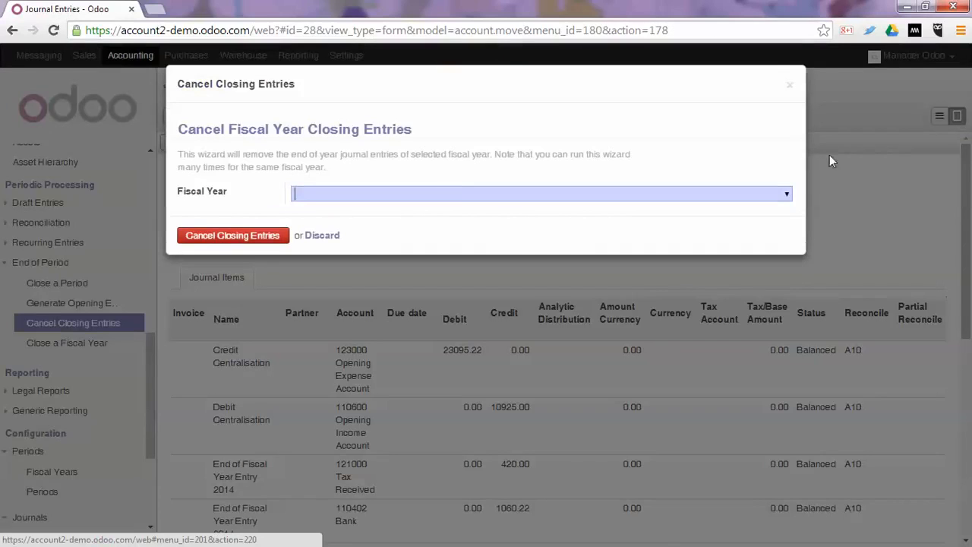
{"action": "left_click", "coordinate": [785, 194]}
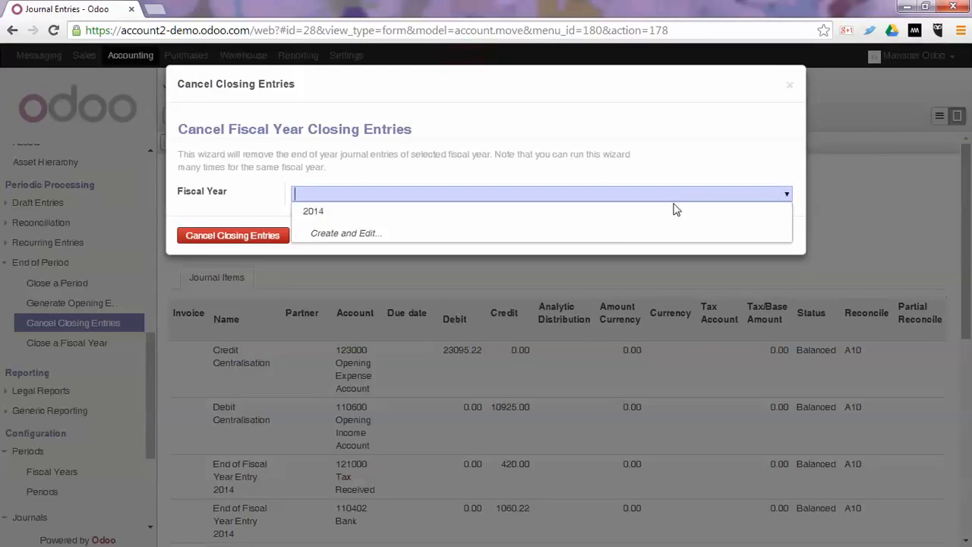
{"action": "left_click", "coordinate": [631, 213]}
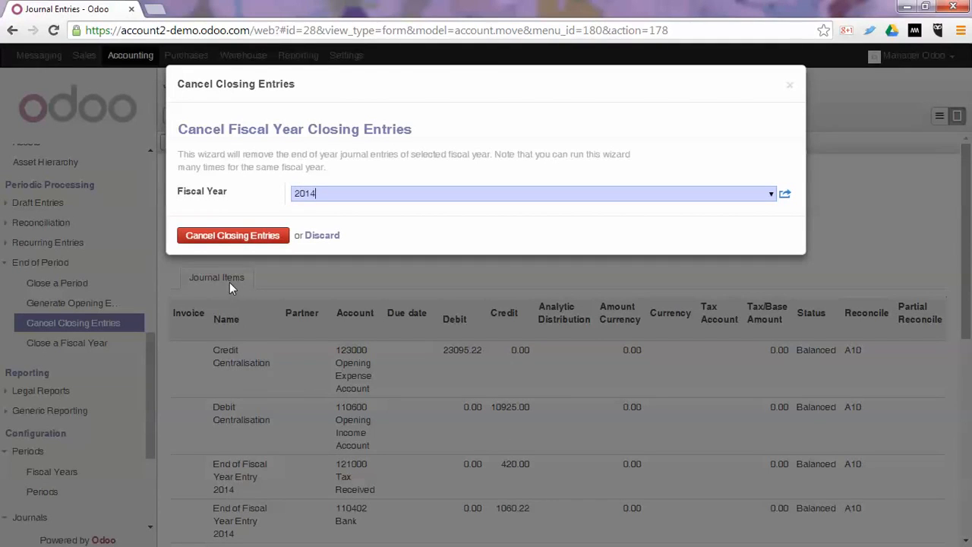
{"action": "left_click", "coordinate": [233, 237]}
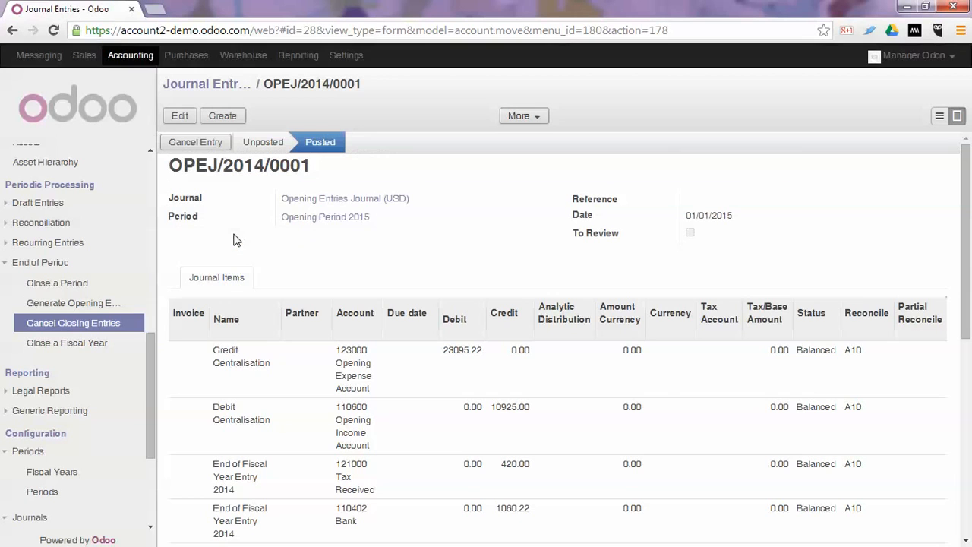
Open the journal entries list and filter it by the Opening Entries Journal (USD) to check for remaining entries
{"action": "scroll", "coordinate": [86, 258], "scroll_direction": "up", "scroll_amount": 5}
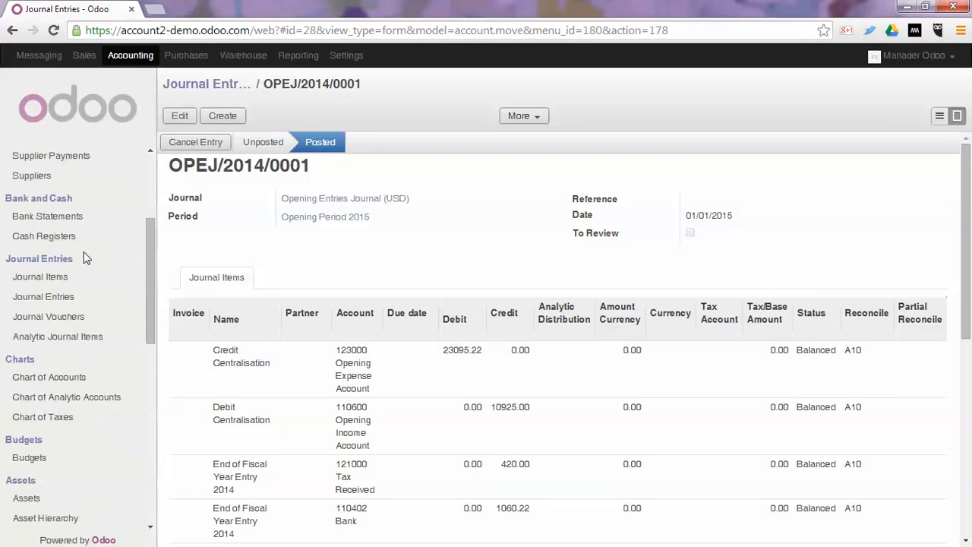
{"action": "left_click", "coordinate": [102, 299]}
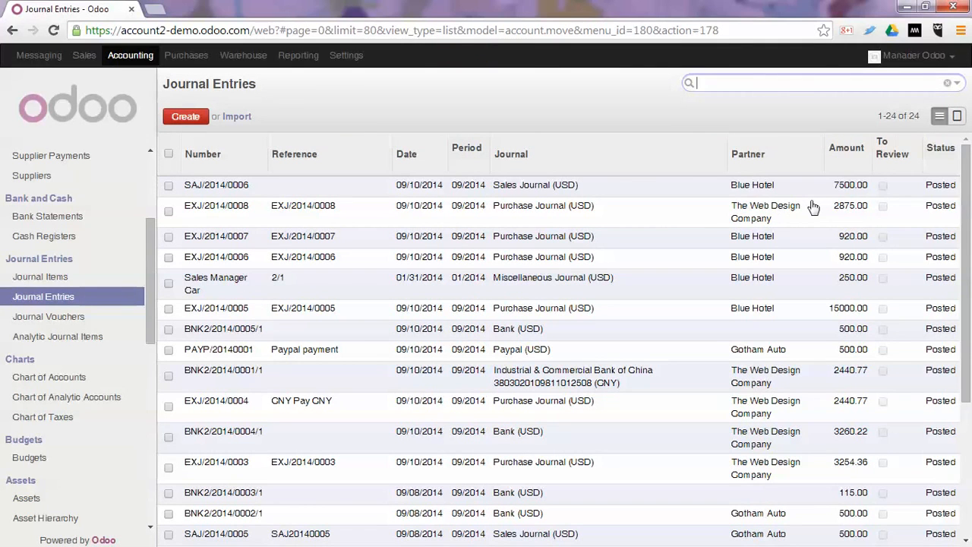
{"action": "type", "text": "ope"}
{"action": "key", "text": "Down"}
{"action": "key", "text": "Down"}
{"action": "key", "text": "Right"}
{"action": "key", "text": "Down"}
{"action": "key", "text": "Return"}
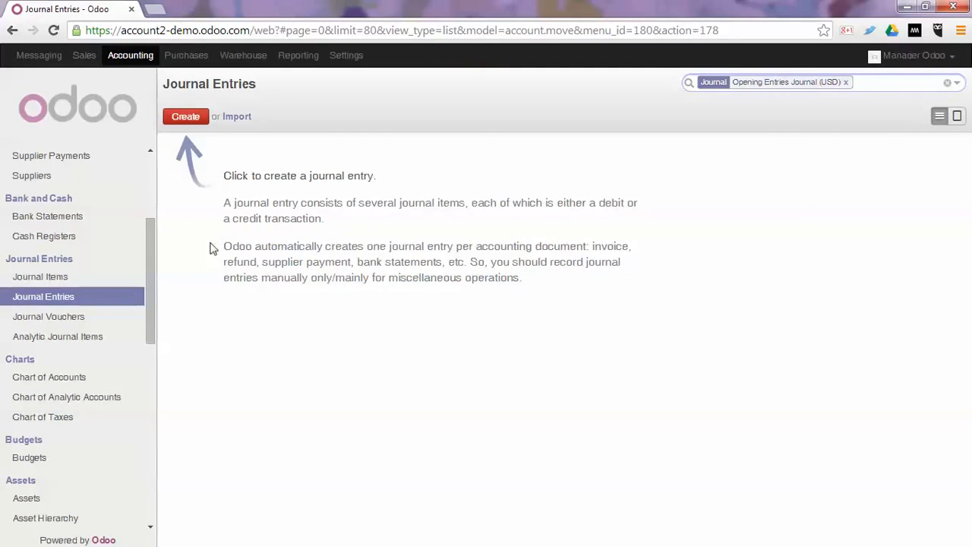
Open the end-of-period wizard for closing a fiscal year
{"action": "left_click_drag", "start_coordinate": [153, 262], "coordinate": [169, 364]}
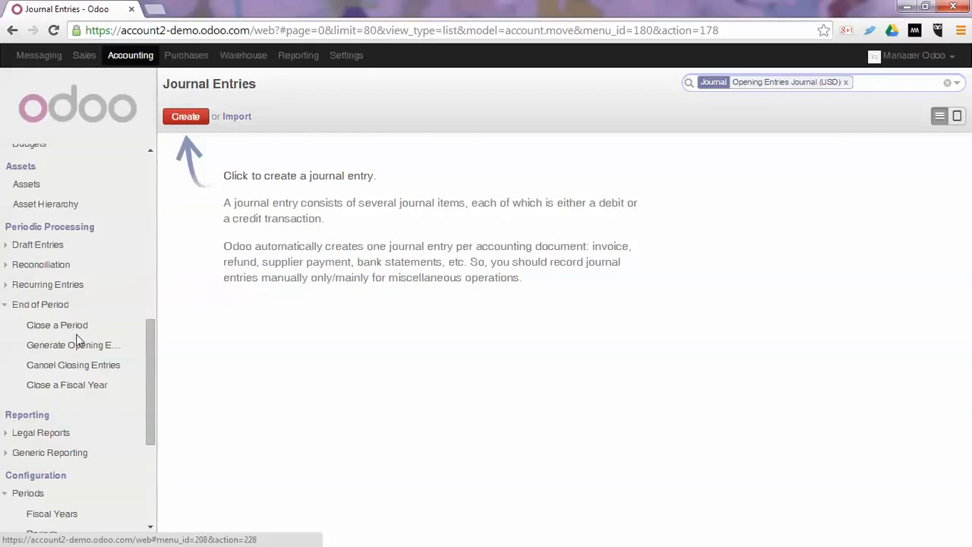
{"action": "left_click", "coordinate": [65, 389]}
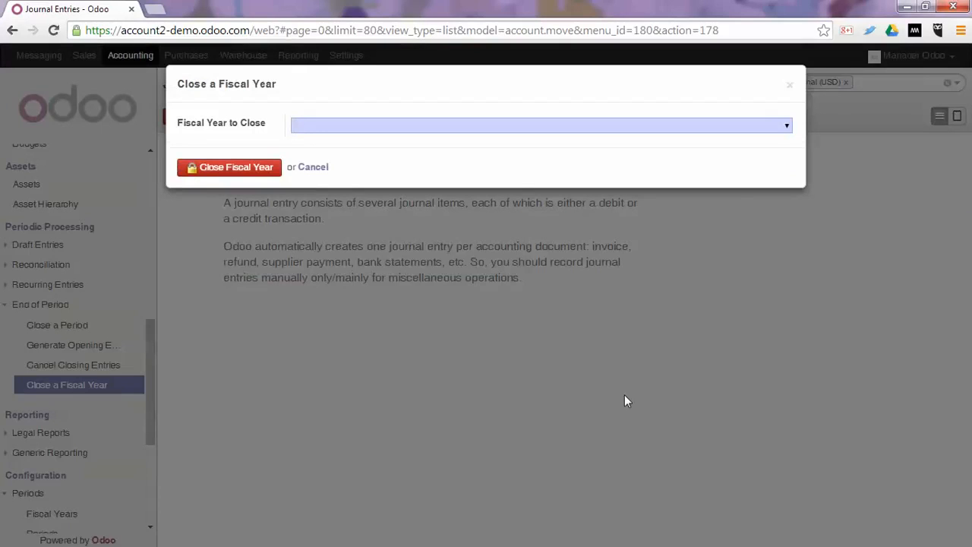